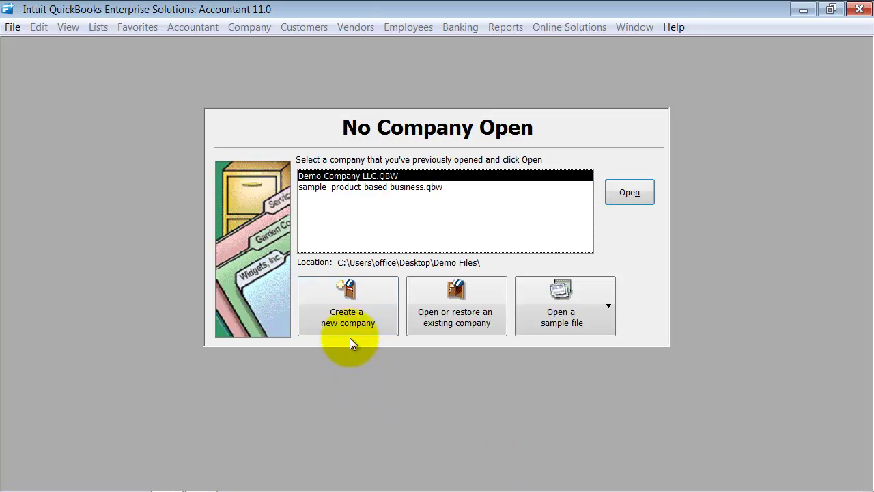
# Start a new company file, glancing at the Convert Data source list before closing it.
pyautogui.click(374, 294)
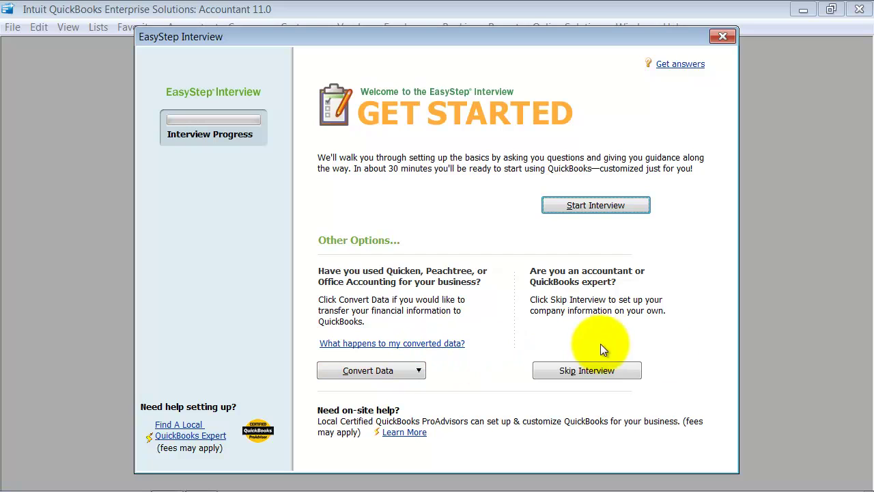
pyautogui.click(419, 371)
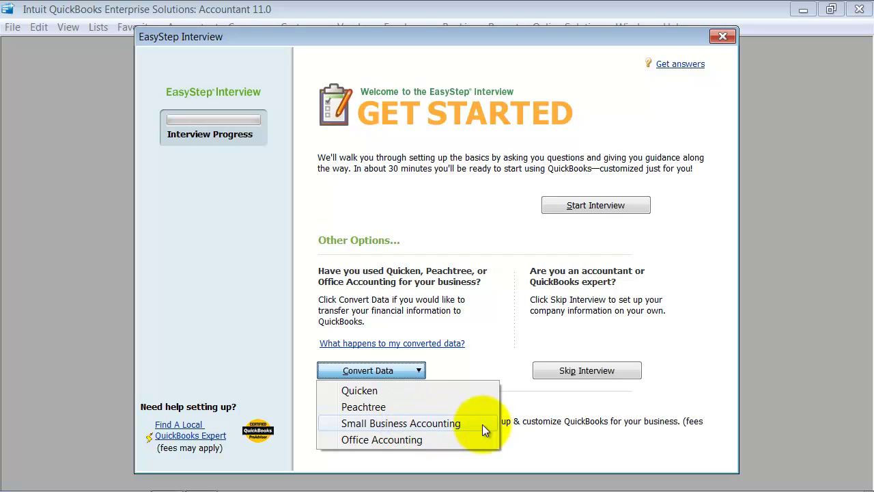
pyautogui.click(477, 360)
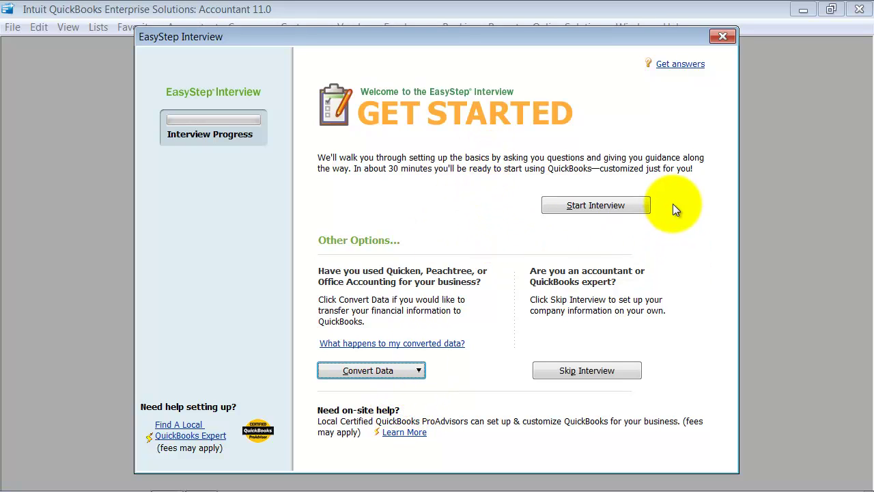
# Start the interview and enter 'My Company LLC' as both company and legal name.
pyautogui.click(596, 205)
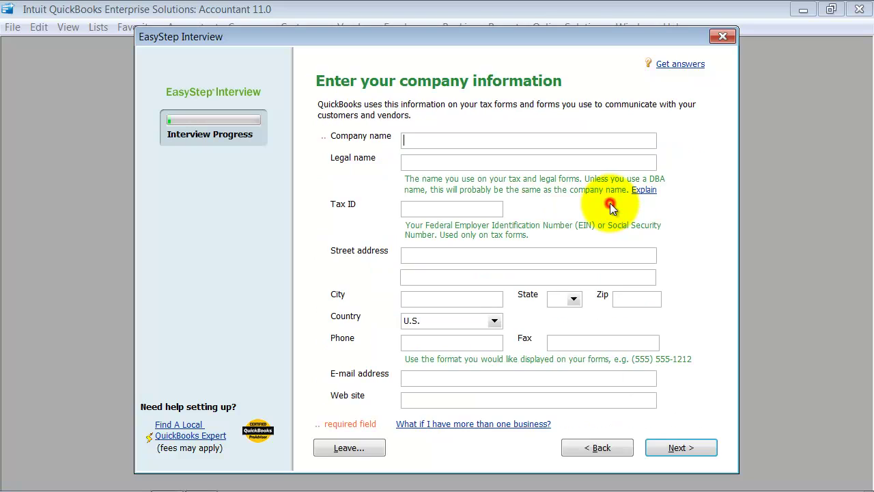
pyautogui.click(466, 138)
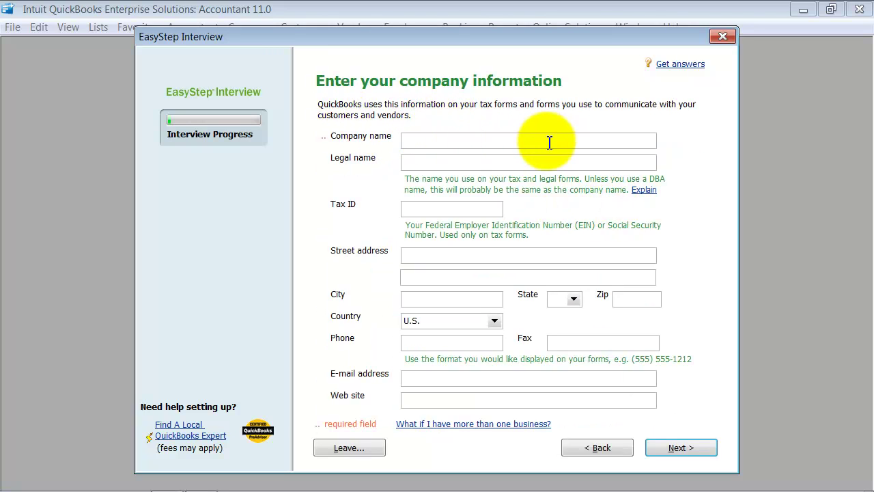
pyautogui.write('My company LLC')
pyautogui.press('Tab')
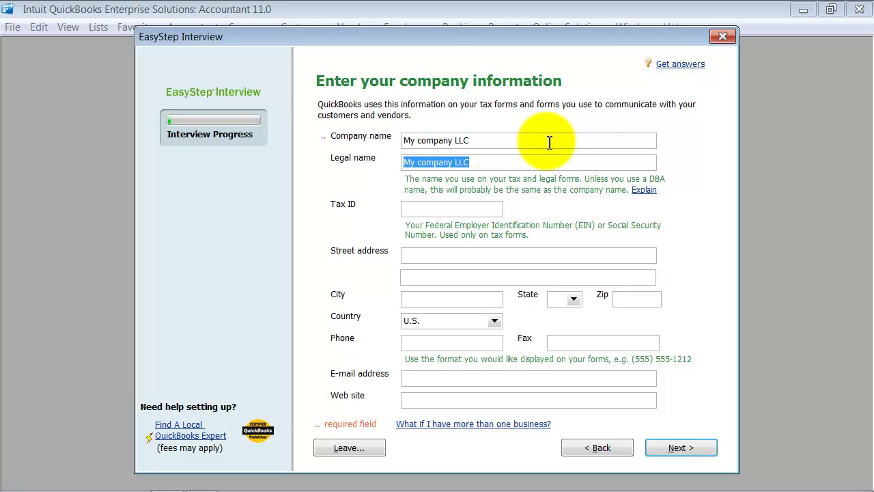
pyautogui.click(418, 139)
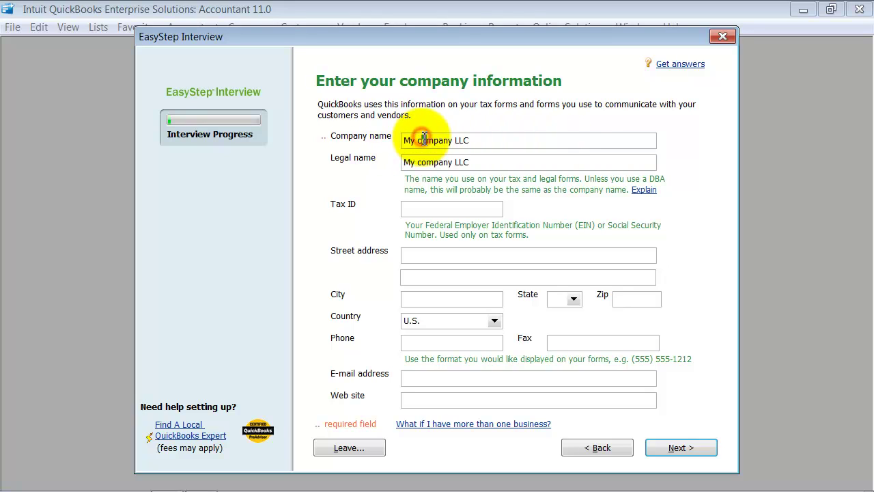
pyautogui.press('BackSpace')
pyautogui.write('C')
pyautogui.press('Tab')
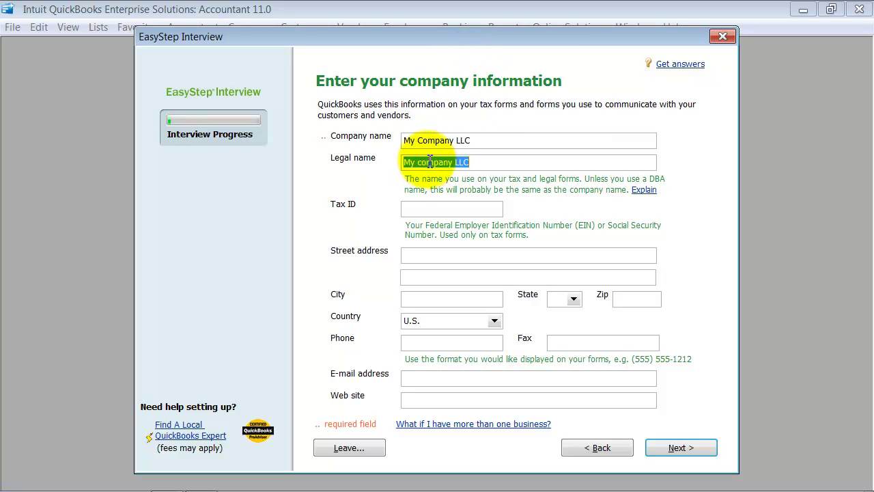
pyautogui.click(421, 164)
pyautogui.press('BackSpace')
pyautogui.write('C')
# Enter tax ID 12-1234567 and address 123 Anywhere St#124, Anytown, AK 11578.
pyautogui.click(414, 208)
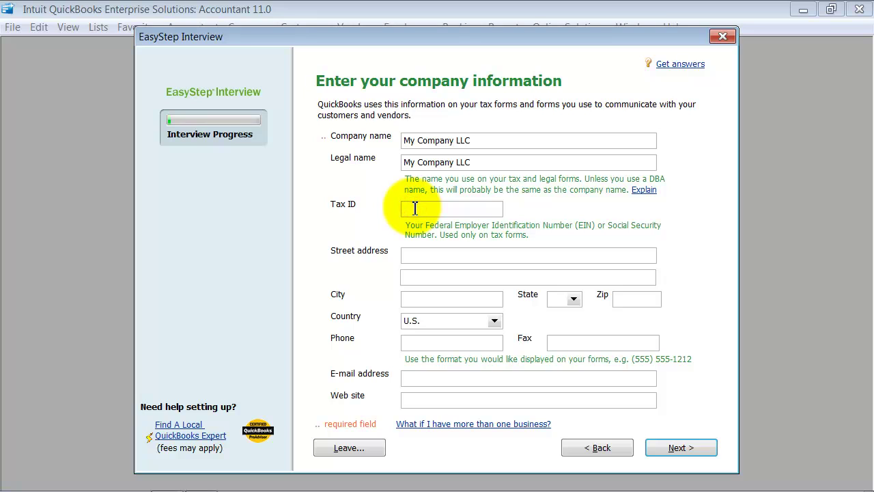
pyautogui.write('12-1234567')
pyautogui.click(413, 253)
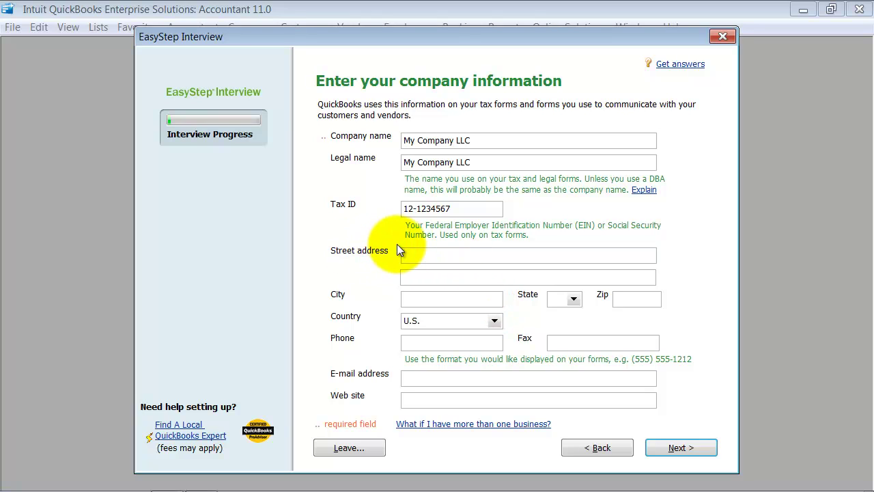
pyautogui.write('123 Anywhere St')
pyautogui.write('#124')
pyautogui.click(442, 298)
pyautogui.write('Anytown')
pyautogui.press('Tab')
pyautogui.write('AK')
pyautogui.press('Tab')
pyautogui.write('11578')
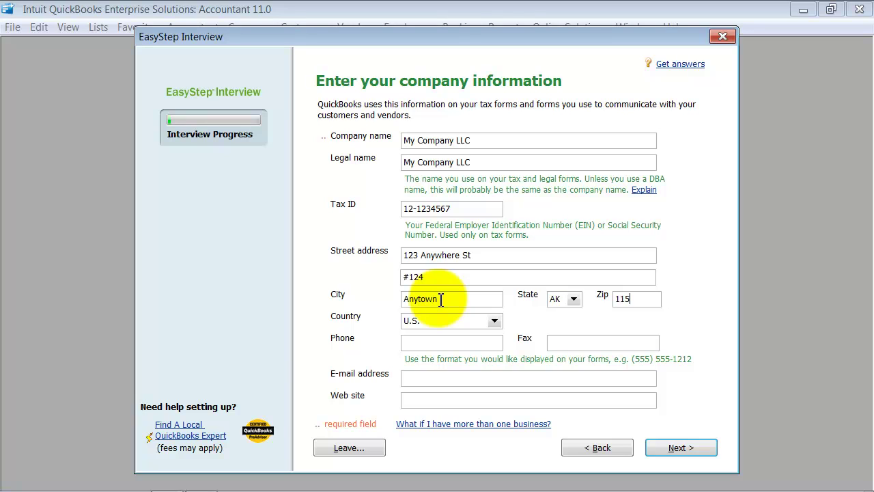
pyautogui.click(447, 344)
pyautogui.write('555-555-1234')
pyautogui.press('Tab')
pyautogui.write('555-555-1')
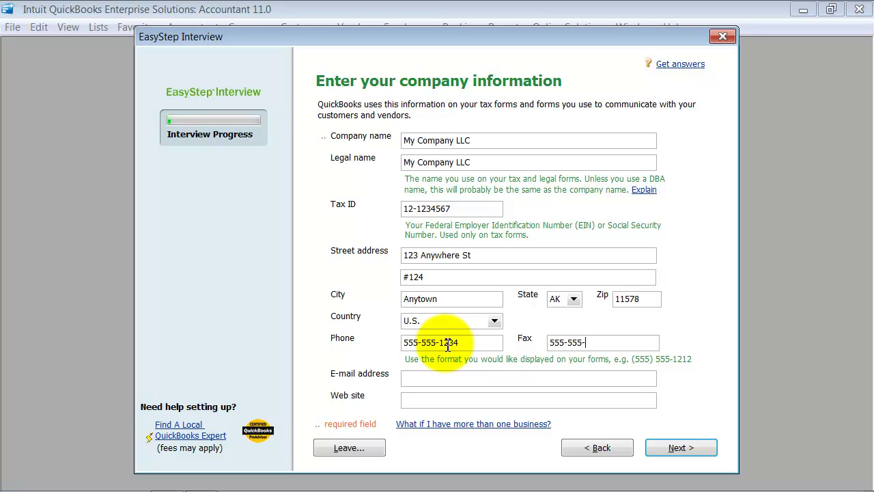
pyautogui.write('235')
pyautogui.click(431, 378)
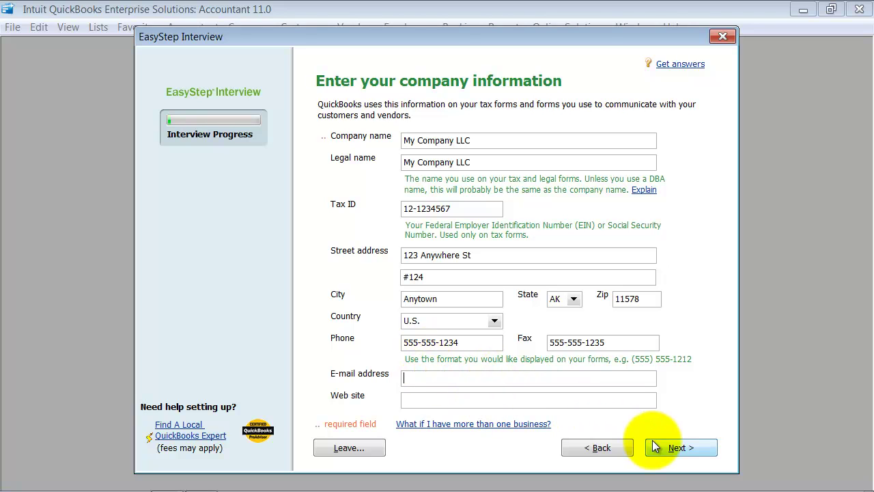
# Choose Manufacturing from the industry list and continue.
pyautogui.click(697, 450)
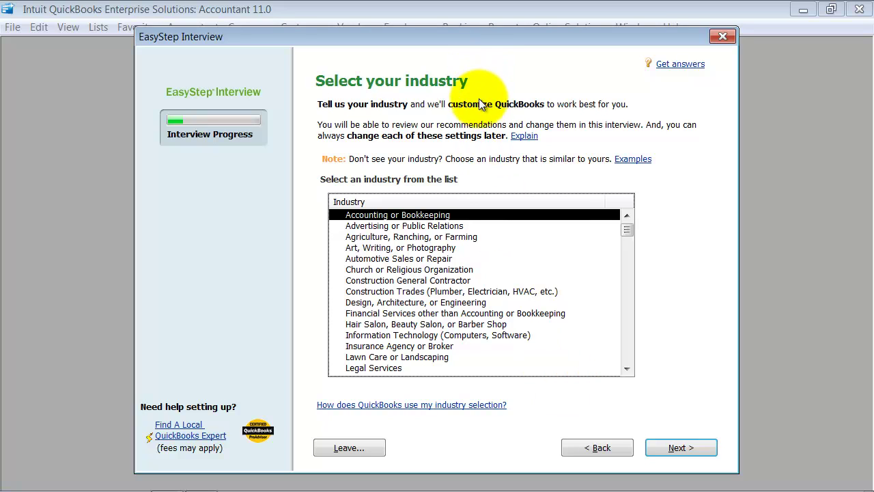
pyautogui.scroll(-1, 537, 280)
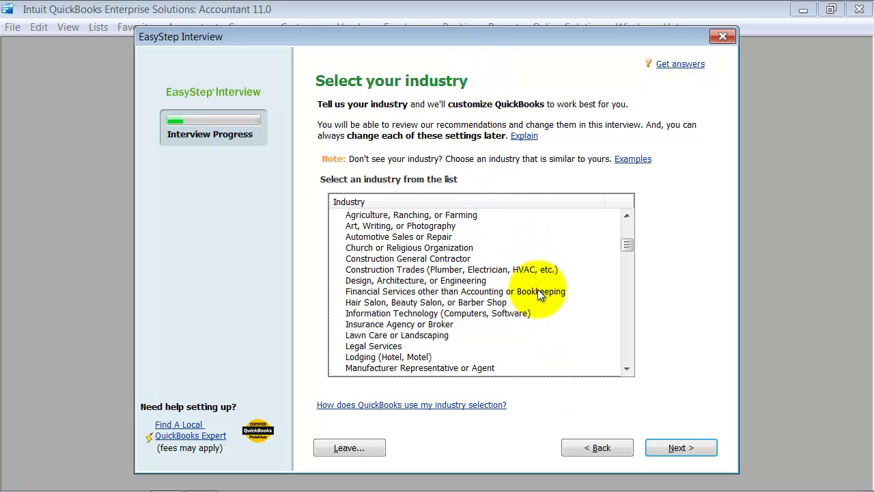
pyautogui.scroll(-3, 538, 291)
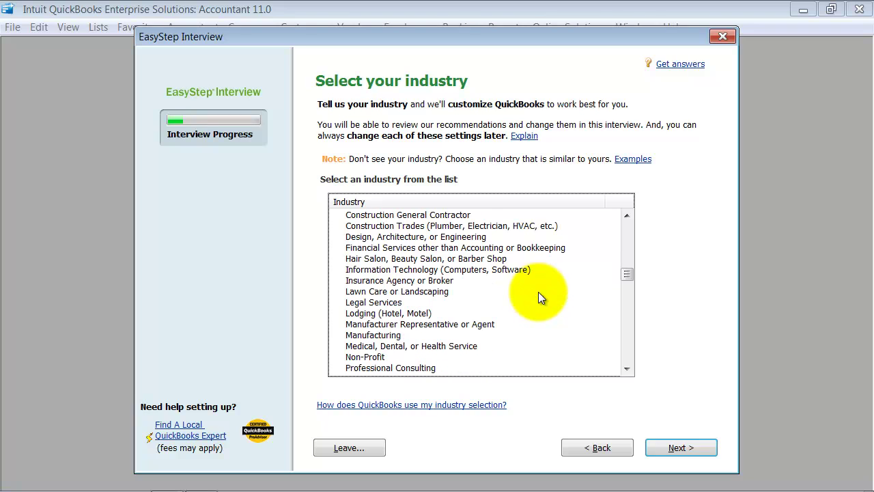
pyautogui.scroll(-4, 538, 292)
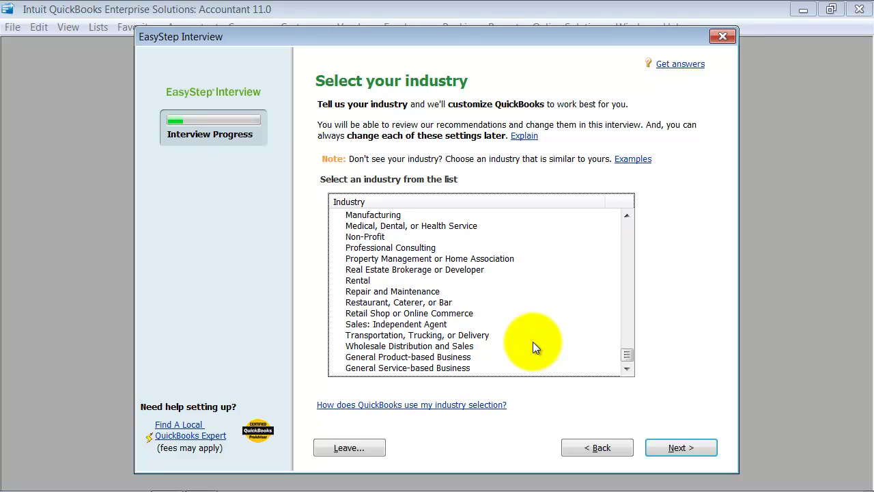
pyautogui.scroll(2, 543, 344)
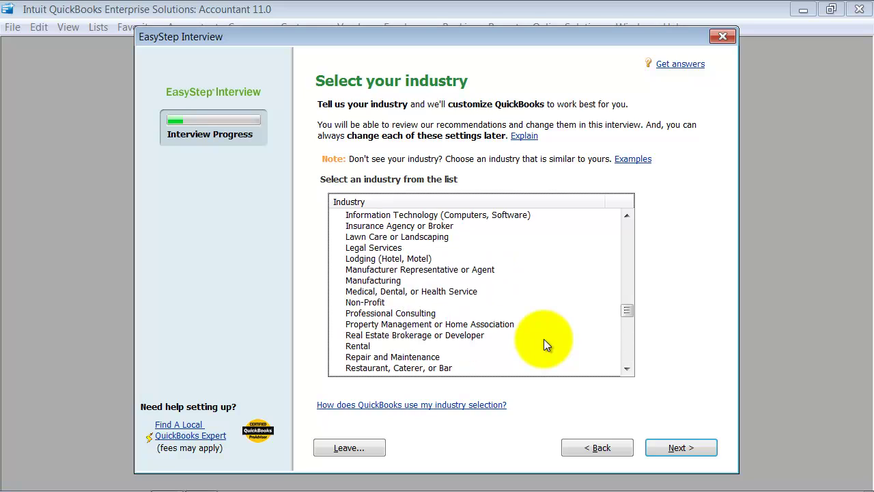
pyautogui.scroll(1, 544, 345)
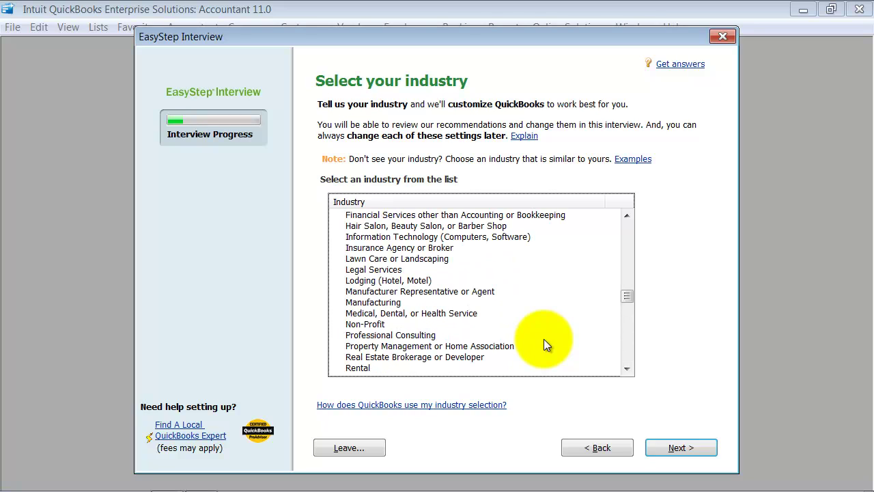
pyautogui.click(376, 303)
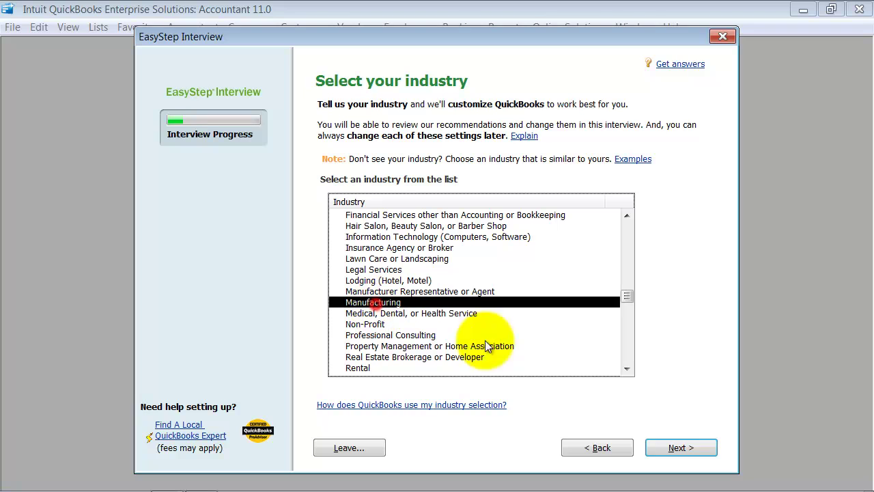
pyautogui.click(680, 448)
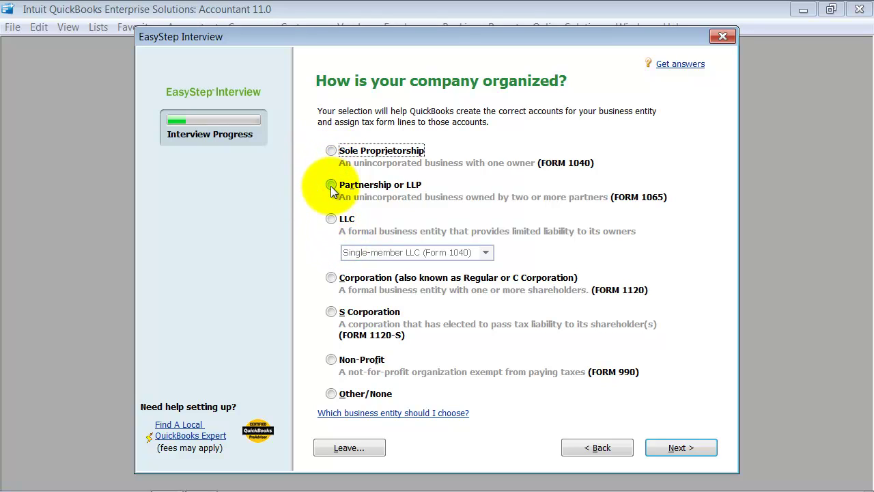
# After trying LLC and Sole Proprietorship, settle on S Corporation as the business entity.
pyautogui.click(331, 217)
pyautogui.click(362, 252)
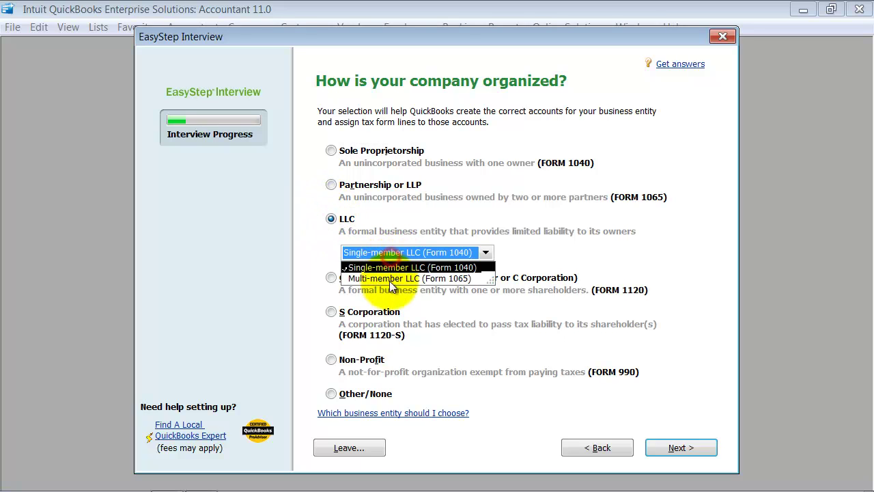
pyautogui.click(381, 255)
pyautogui.click(331, 219)
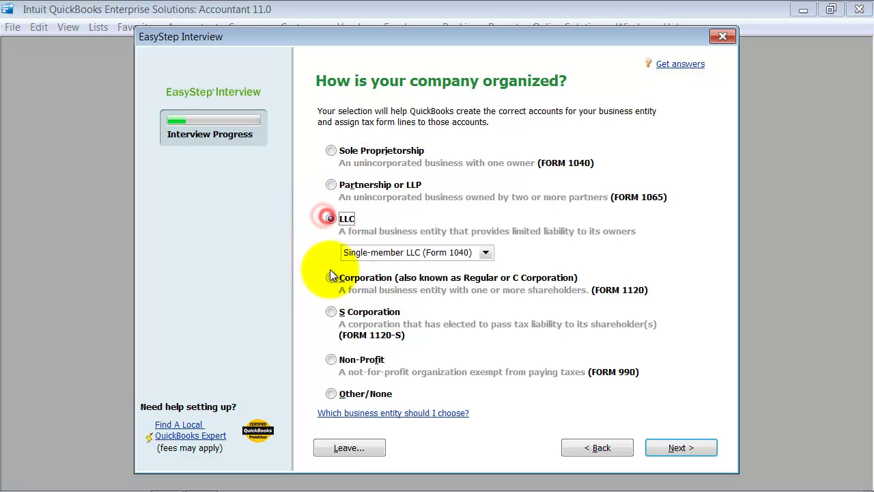
pyautogui.click(331, 312)
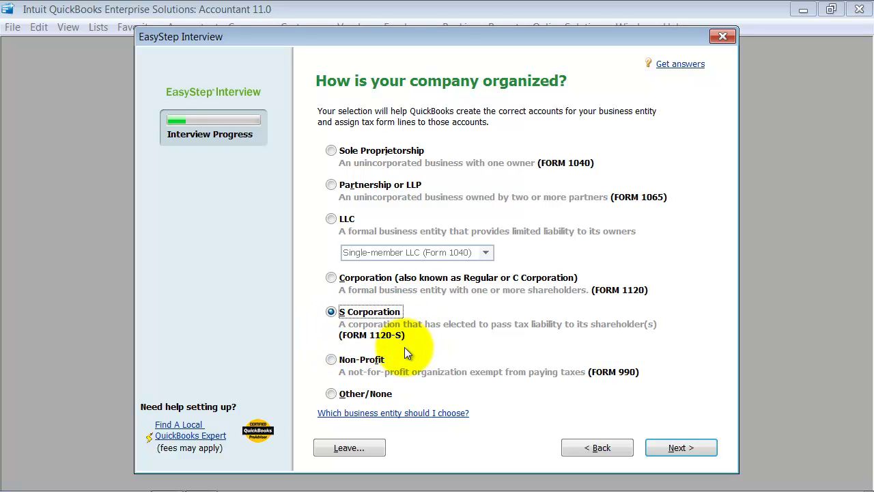
pyautogui.click(331, 150)
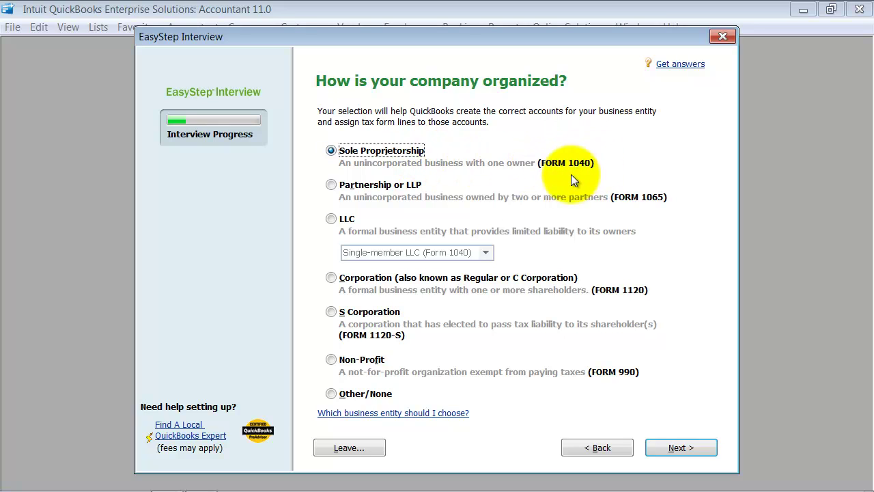
pyautogui.click(331, 313)
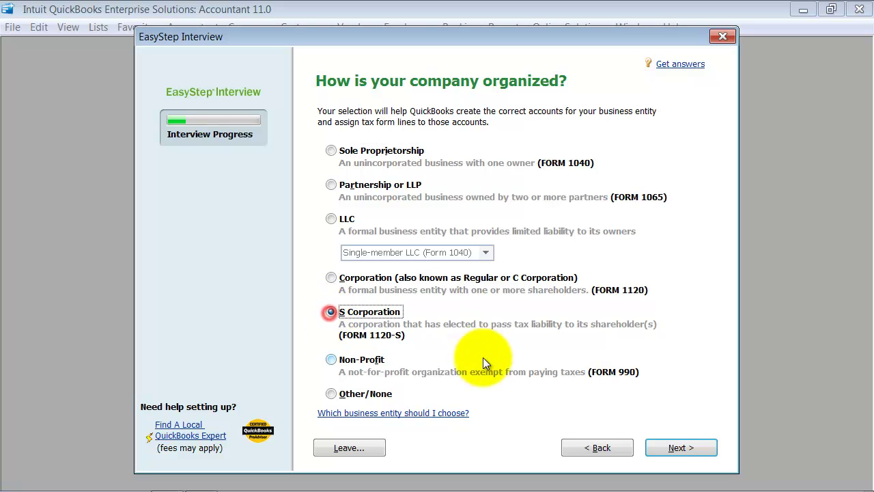
pyautogui.click(710, 453)
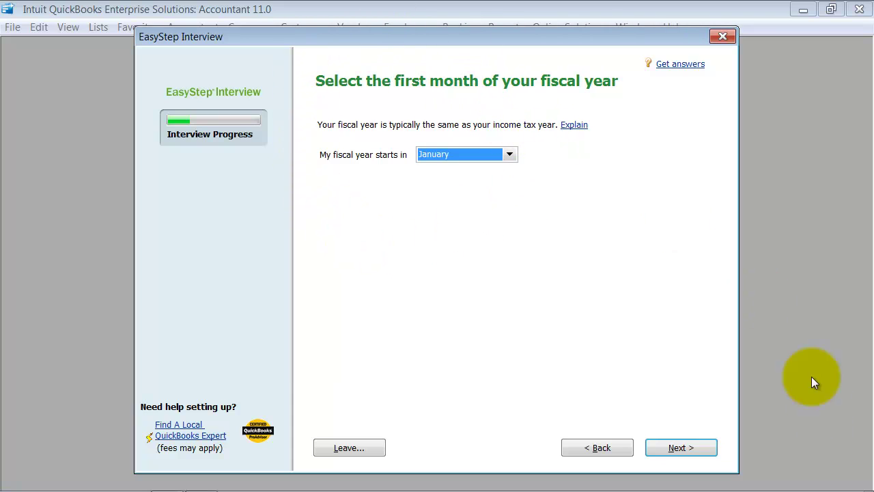
# Keep January as the fiscal year's first month and continue.
pyautogui.click(702, 448)
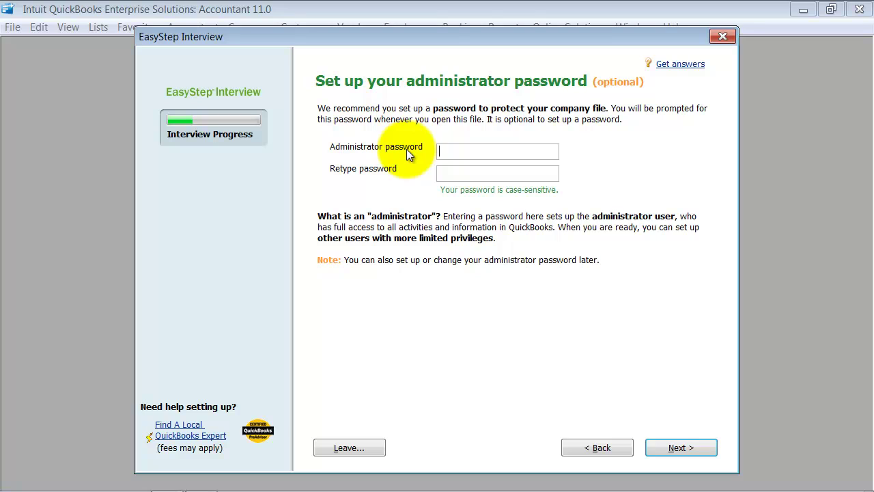
# Enter and confirm the administrator password, then continue.
pyautogui.write('************')
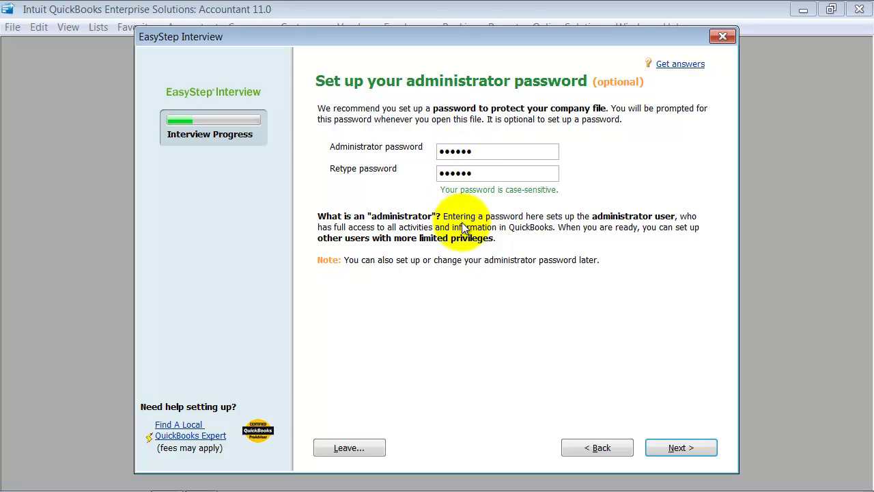
pyautogui.click(688, 448)
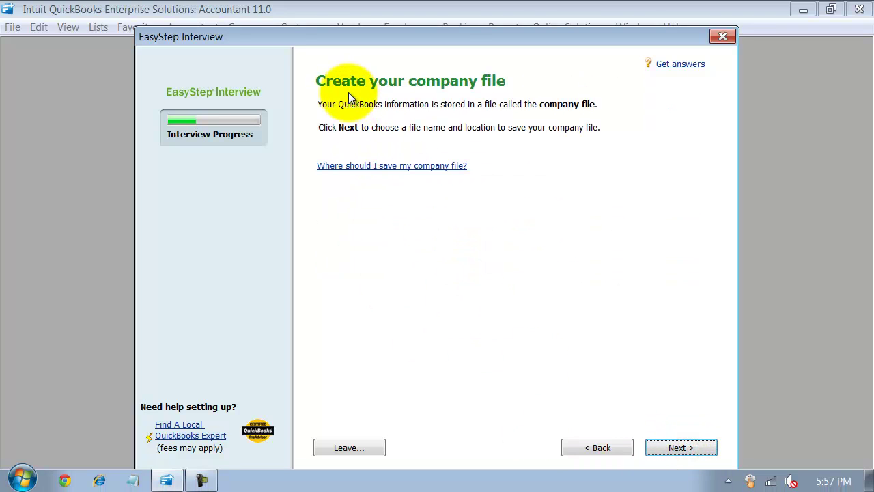
# Save the company file as My Company LLC in the Demo Files folder.
pyautogui.click(678, 447)
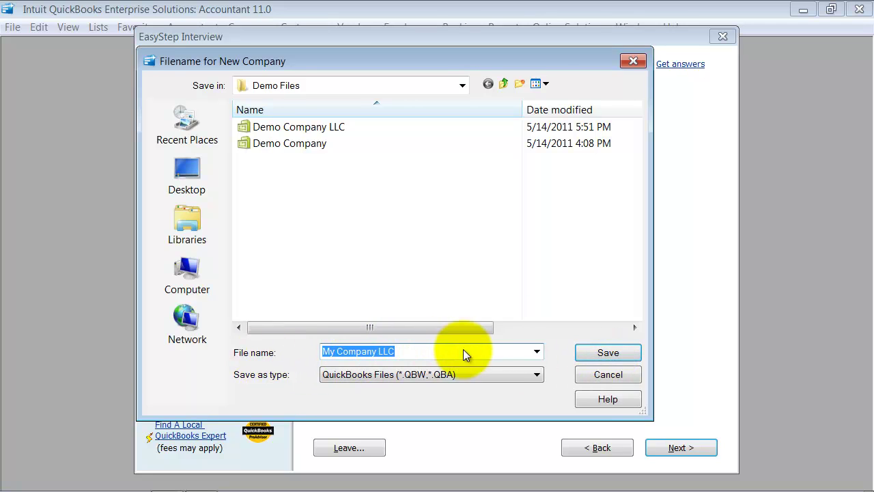
pyautogui.click(625, 356)
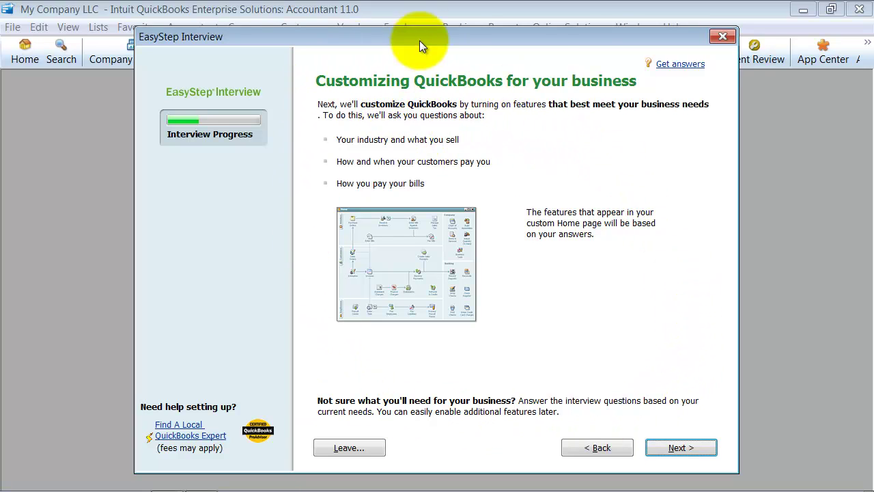
# Answer that the business sells both services and products and keep Yes for sales tax.
pyautogui.click(707, 447)
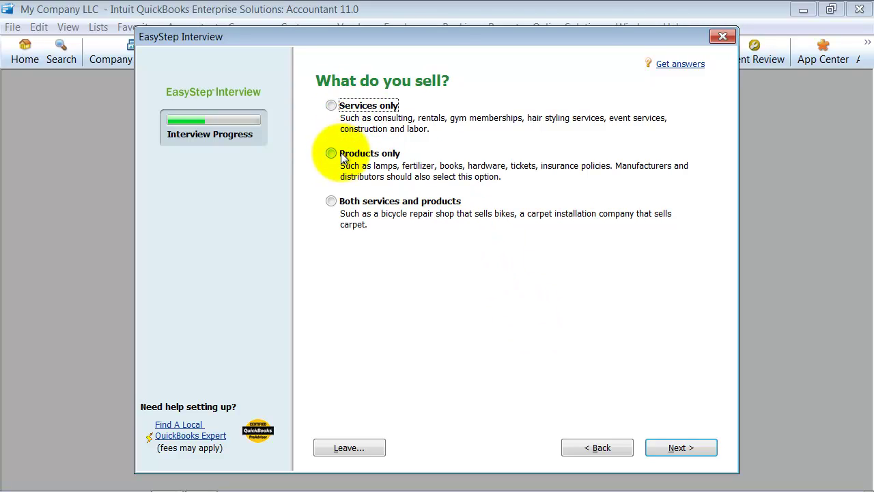
pyautogui.click(337, 206)
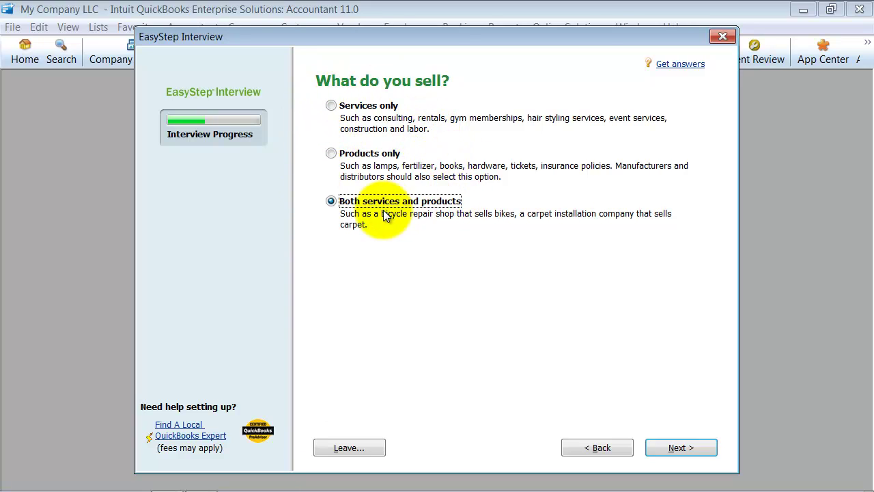
pyautogui.click(692, 445)
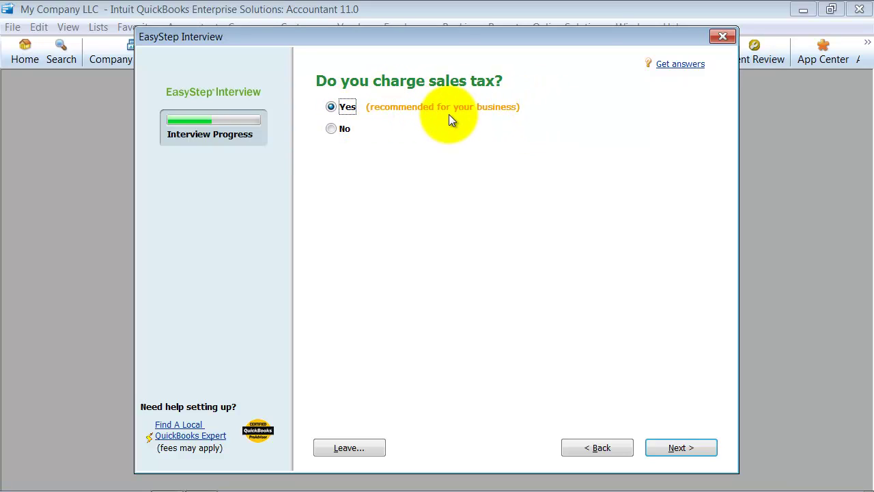
pyautogui.click(688, 450)
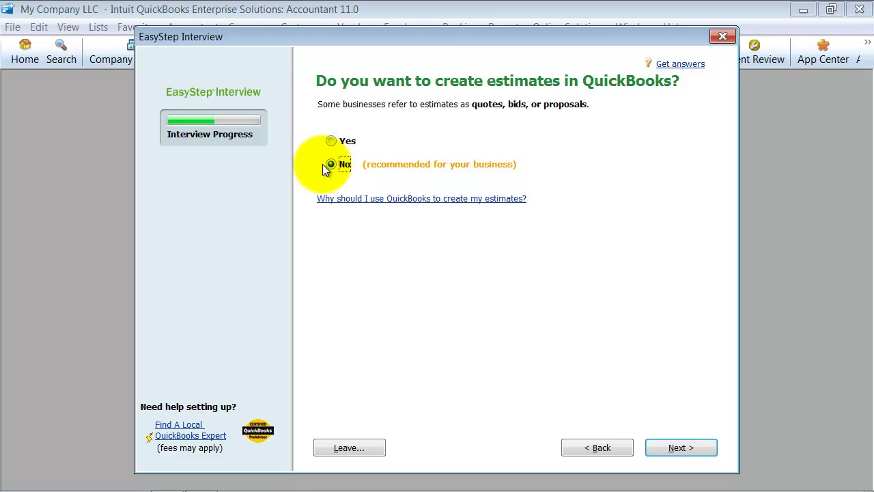
# Answer No to creating estimates and keep Yes for tracking sales orders.
pyautogui.click(680, 448)
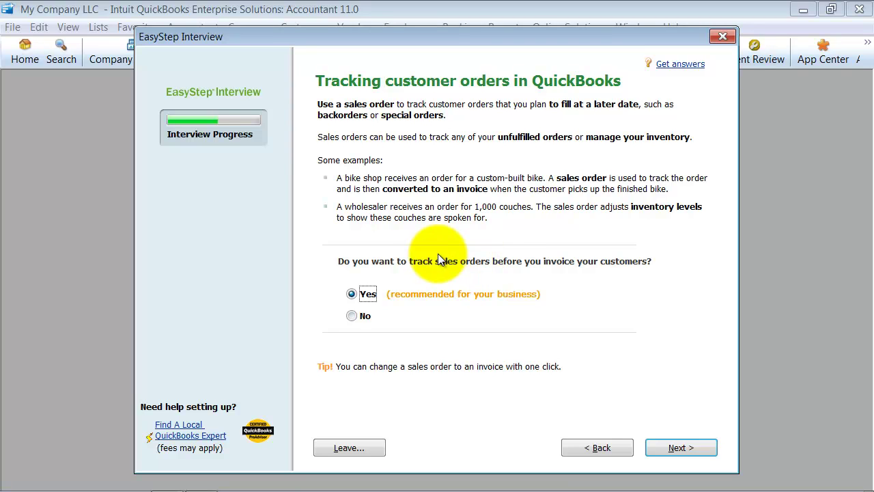
pyautogui.click(669, 448)
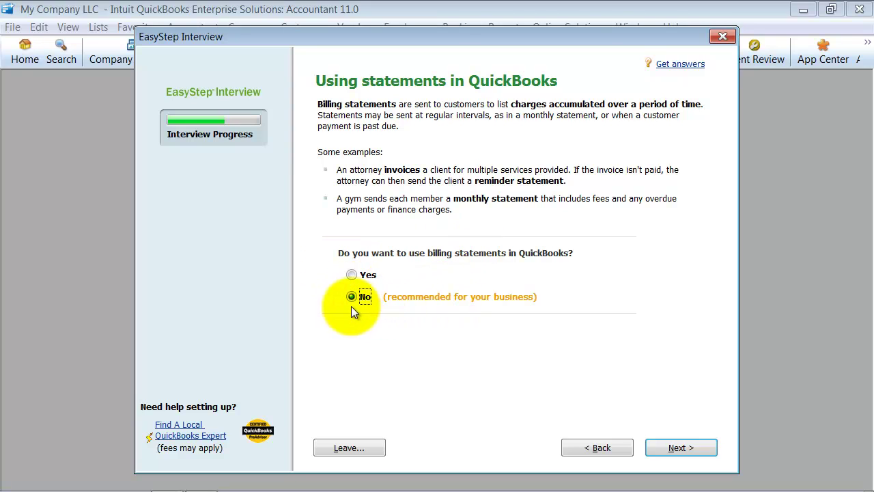
# Answer No to both billing statements and progress invoicing.
pyautogui.click(680, 446)
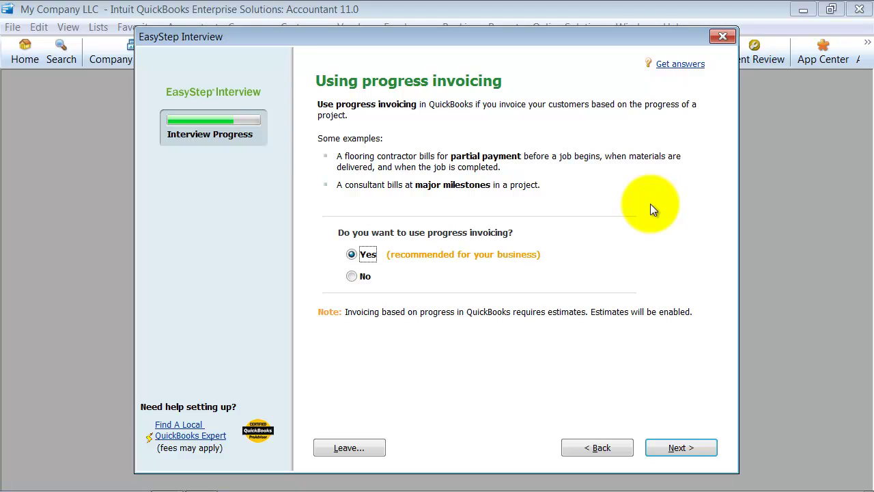
pyautogui.click(351, 277)
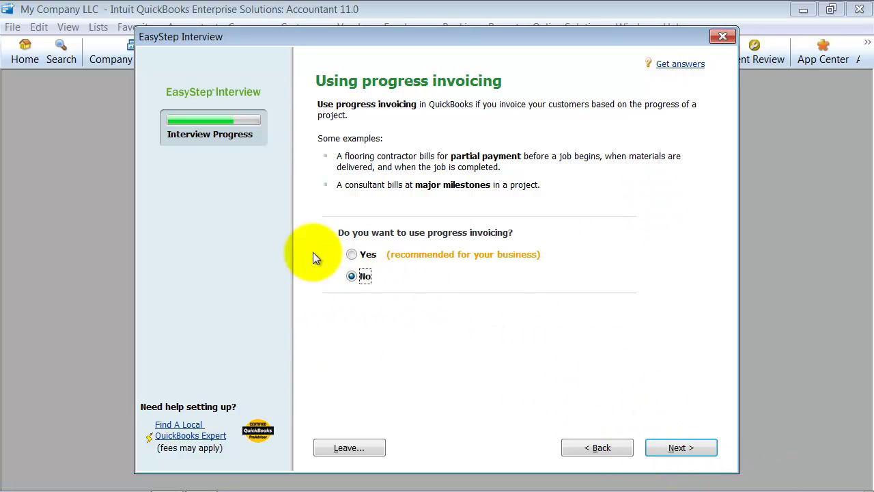
pyautogui.click(680, 448)
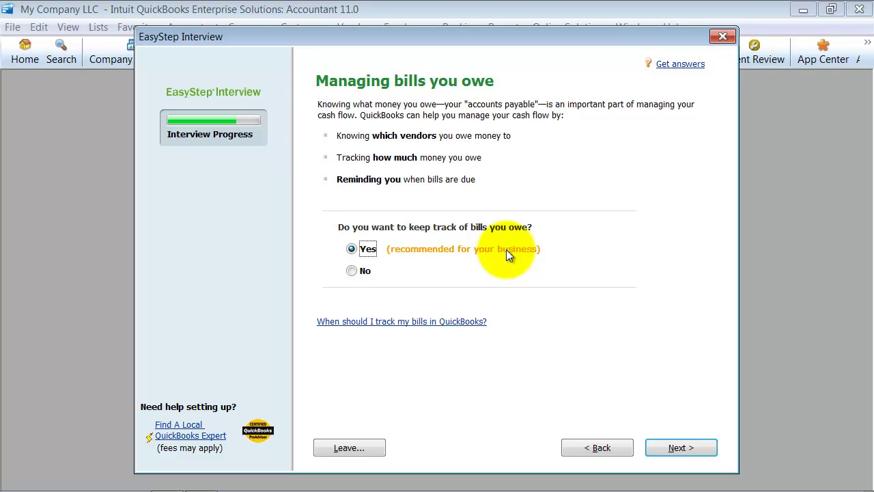
# Keep tracking bills, answer Yes to tracking inventory, and continue to the time-tracking question.
pyautogui.click(692, 449)
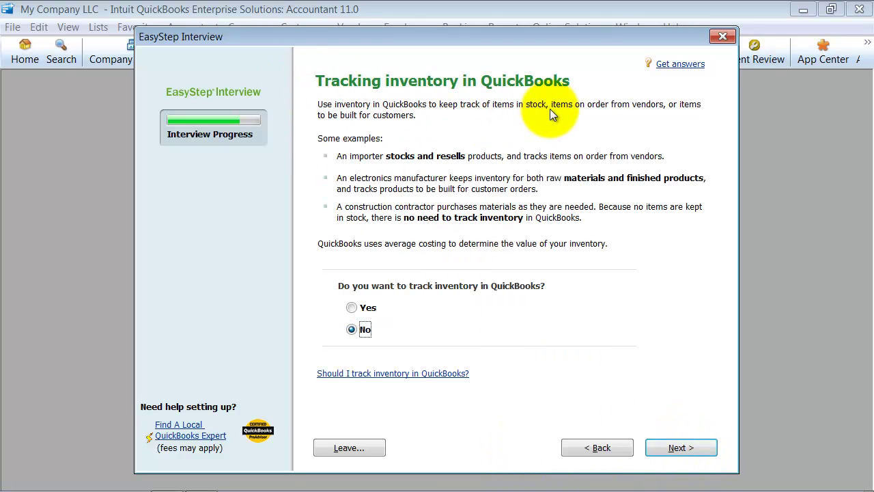
pyautogui.click(372, 312)
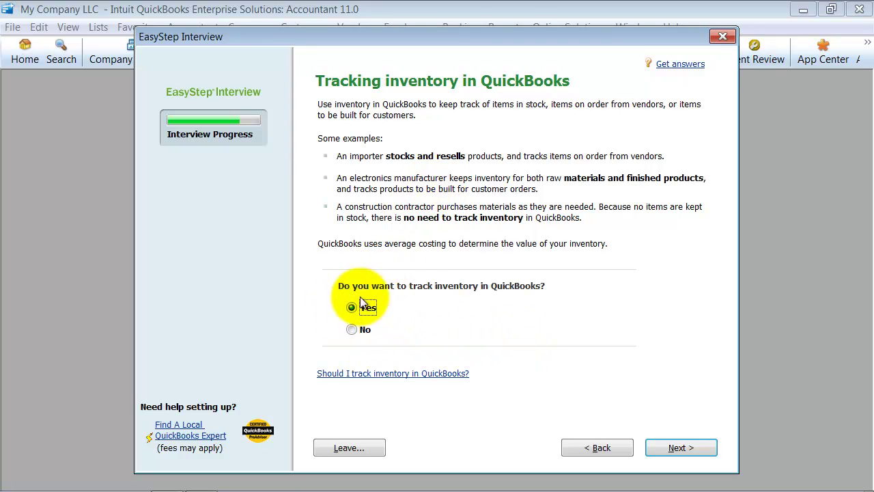
pyautogui.click(698, 450)
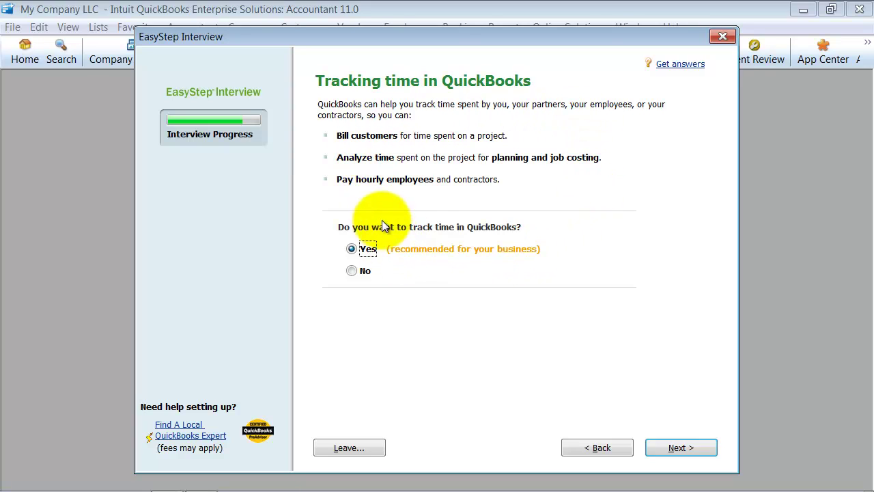
# Keep time tracking on and answer Yes to employees, marking both W-2 employees and 1099 contractors.
pyautogui.click(671, 450)
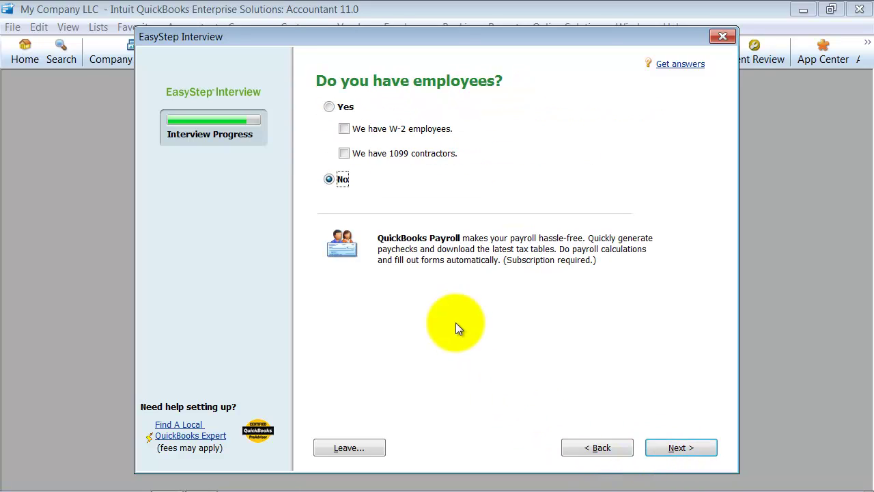
pyautogui.click(330, 106)
pyautogui.click(344, 128)
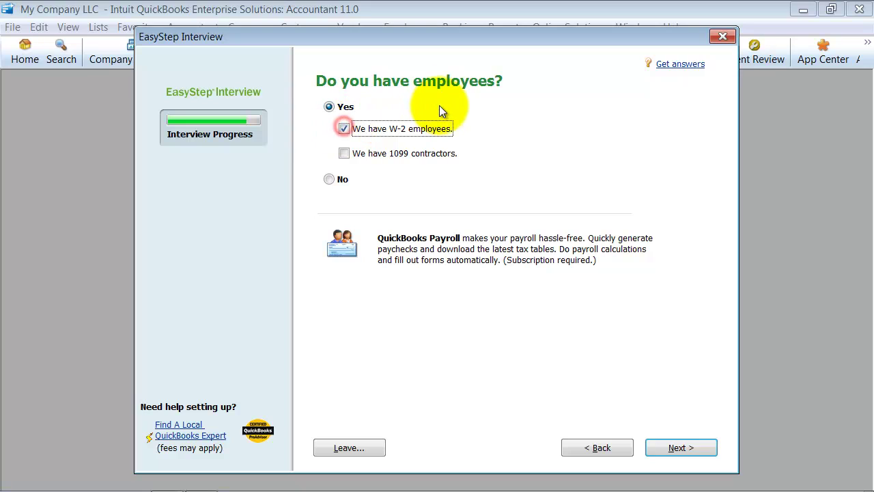
pyautogui.click(345, 152)
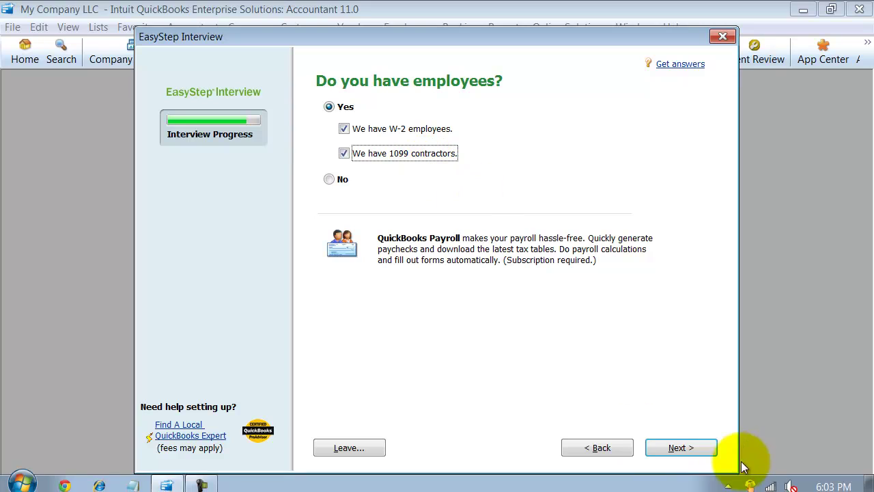
pyautogui.click(705, 445)
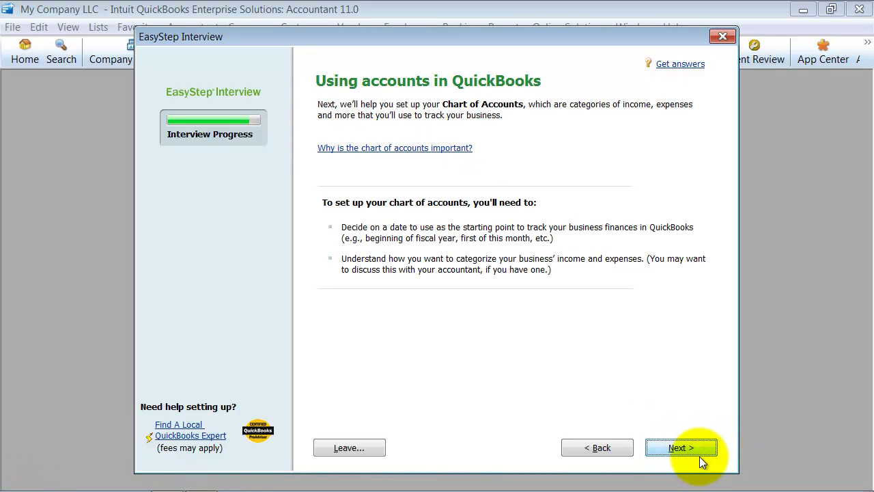
pyautogui.click(698, 453)
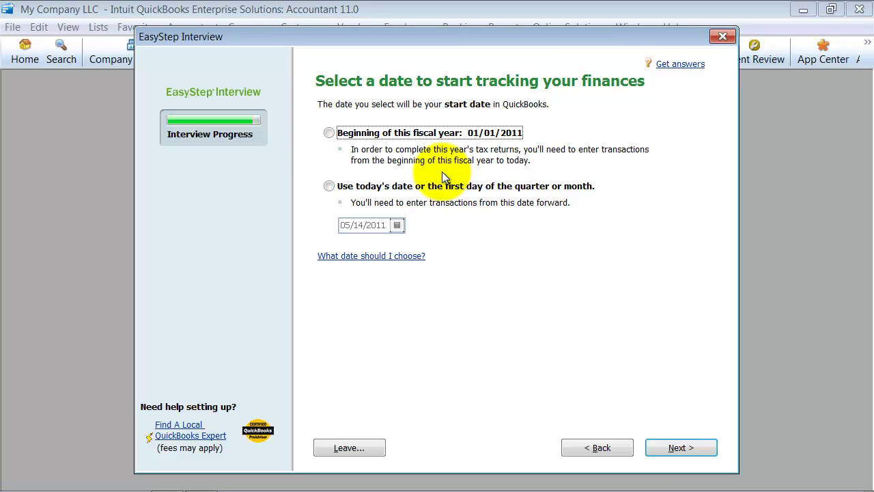
# Choose a custom start date and set it to 12/31/2010.
pyautogui.click(329, 185)
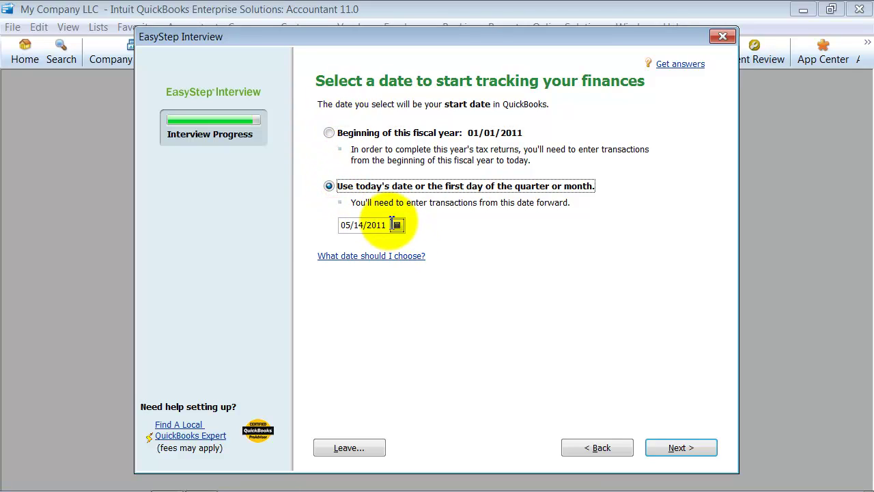
pyautogui.moveTo(386, 225); pyautogui.dragTo(284, 221)
pyautogui.write('12/31/2010')
pyautogui.press('Tab')
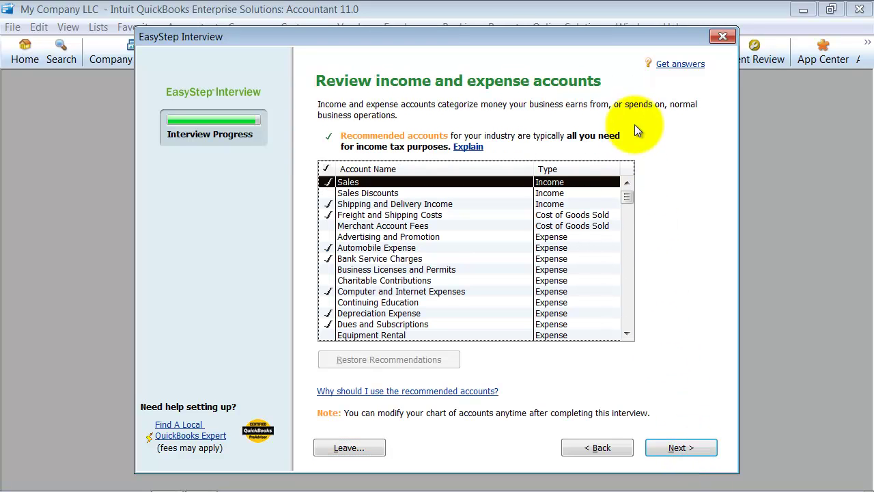
# Add Sales Discounts, Merchant Account Fees, Advertising and Promotion, Business Licenses and Permits, and Charitable Contributions, then finish.
pyautogui.click(328, 193)
pyautogui.click(328, 225)
pyautogui.click(328, 236)
pyautogui.click(329, 269)
pyautogui.click(328, 280)
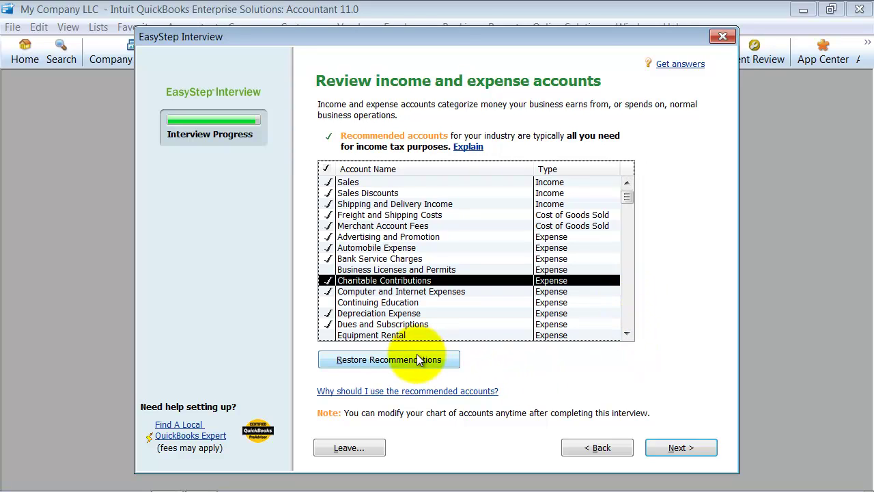
pyautogui.scroll(-7, 417, 354)
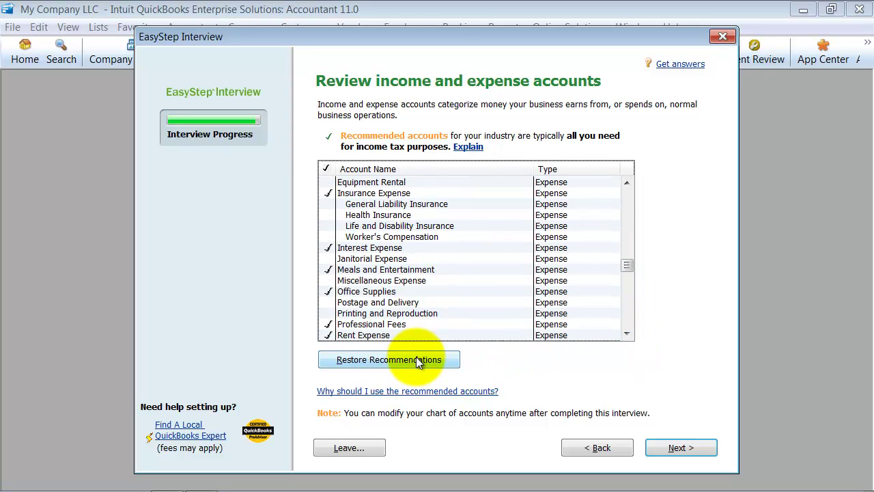
pyautogui.scroll(-2, 415, 357)
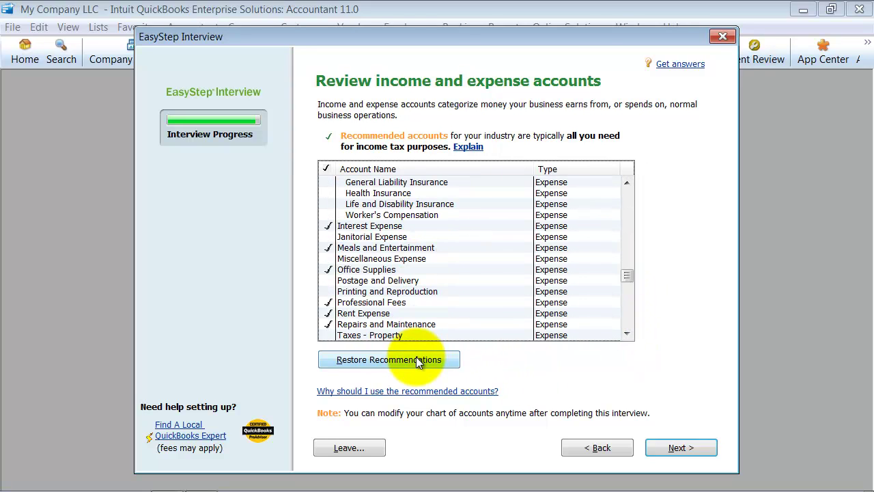
pyautogui.click(682, 448)
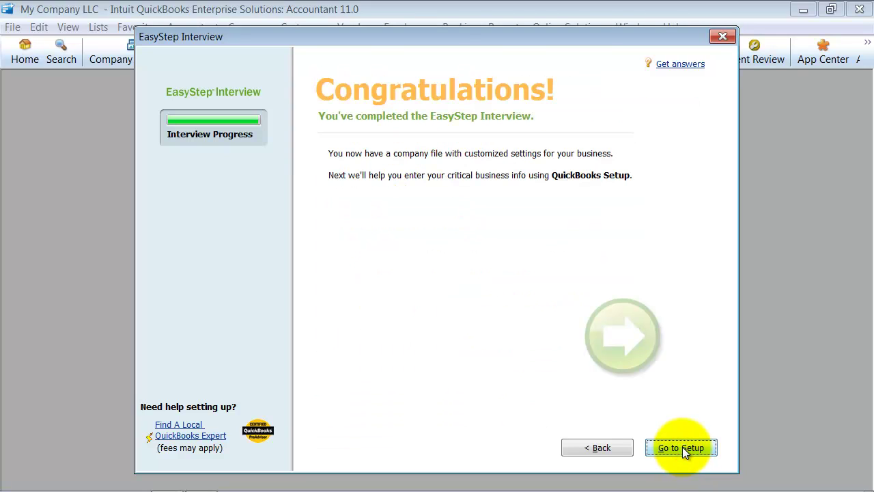
# Skip past the QuickBooks Setup window and maximize the My Company LLC Home page.
pyautogui.click(681, 448)
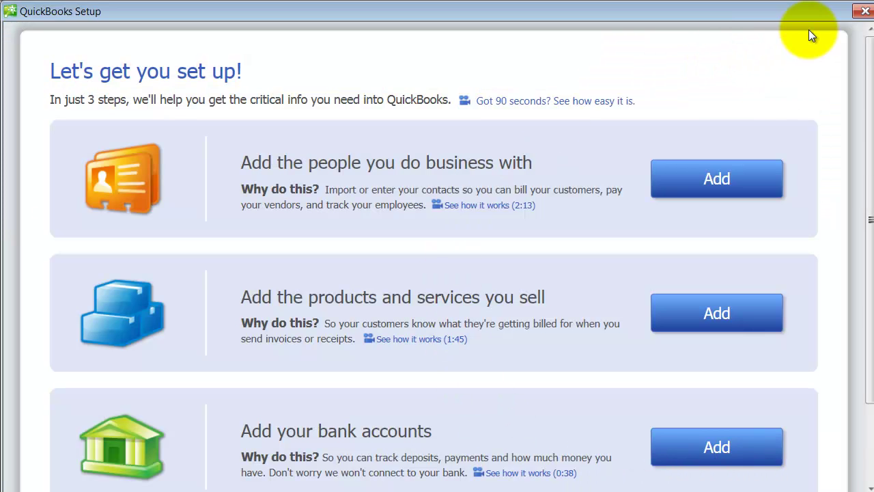
pyautogui.click(864, 11)
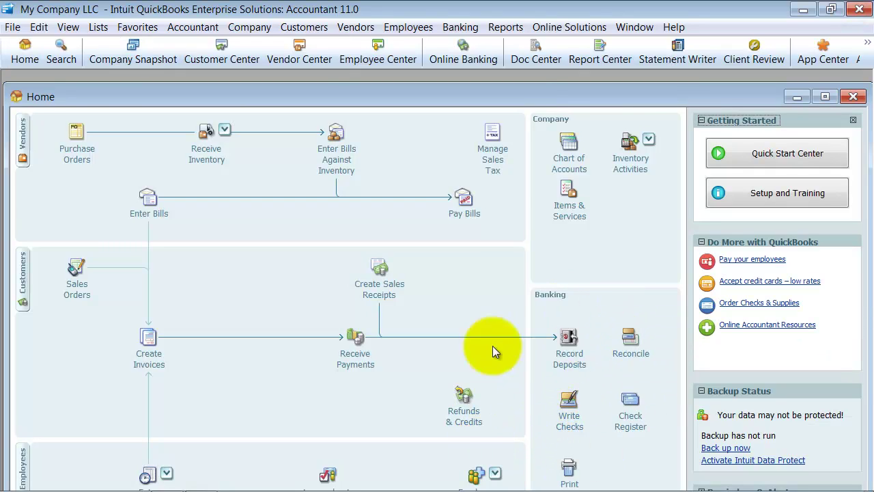
pyautogui.doubleClick(528, 105)
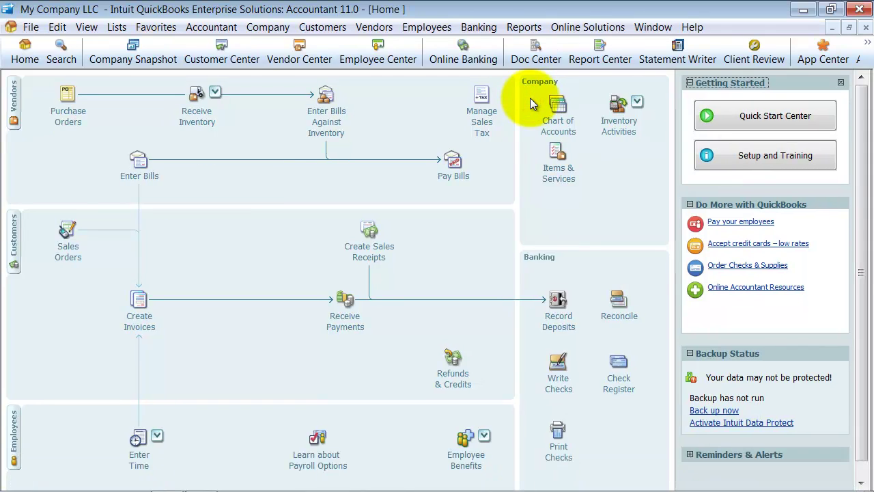